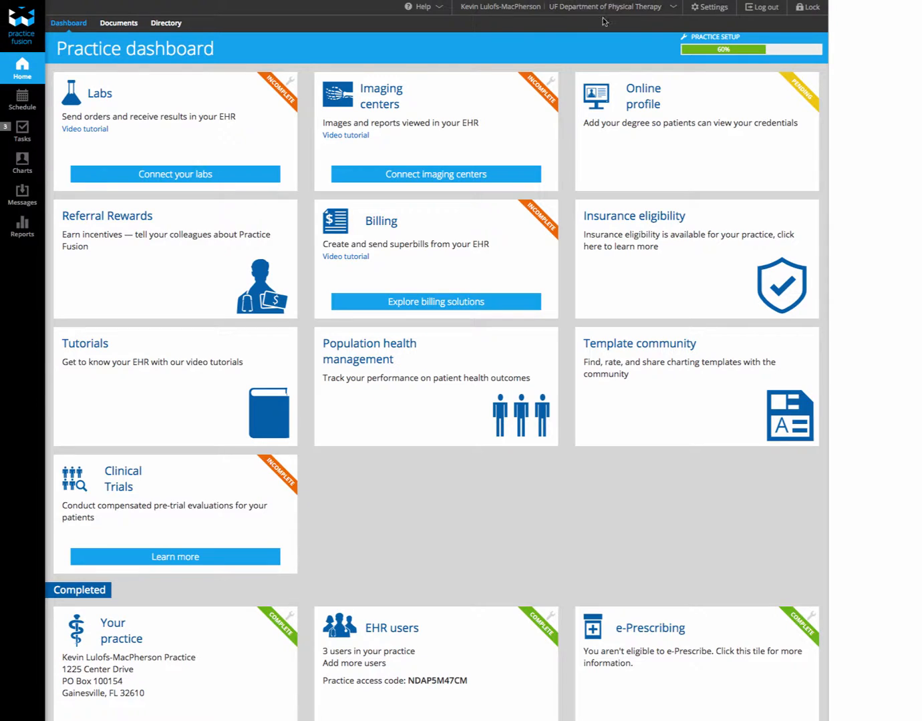
click(671, 8)
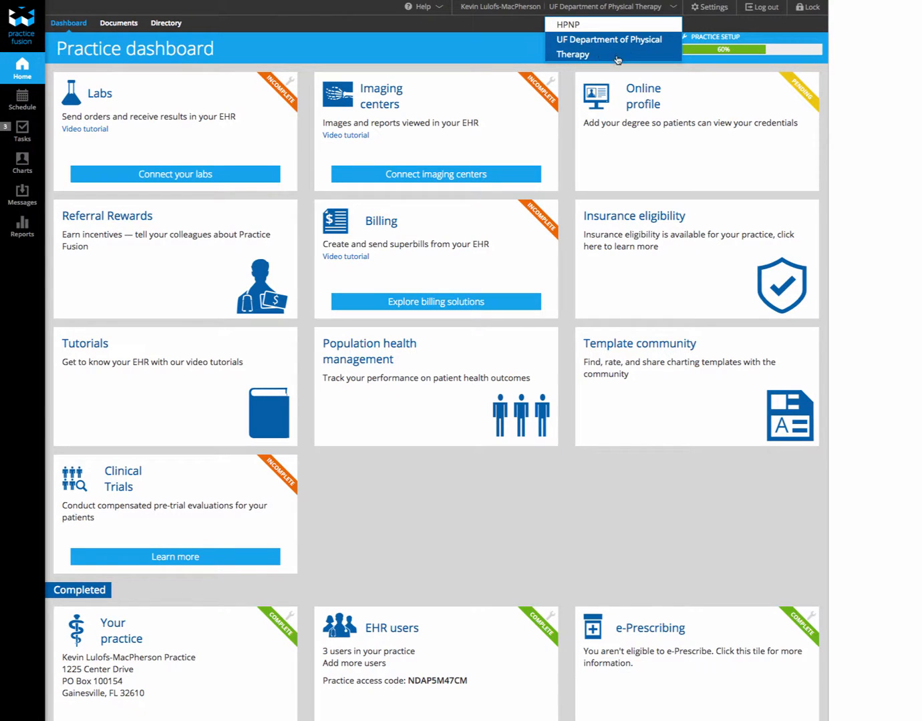
click(669, 11)
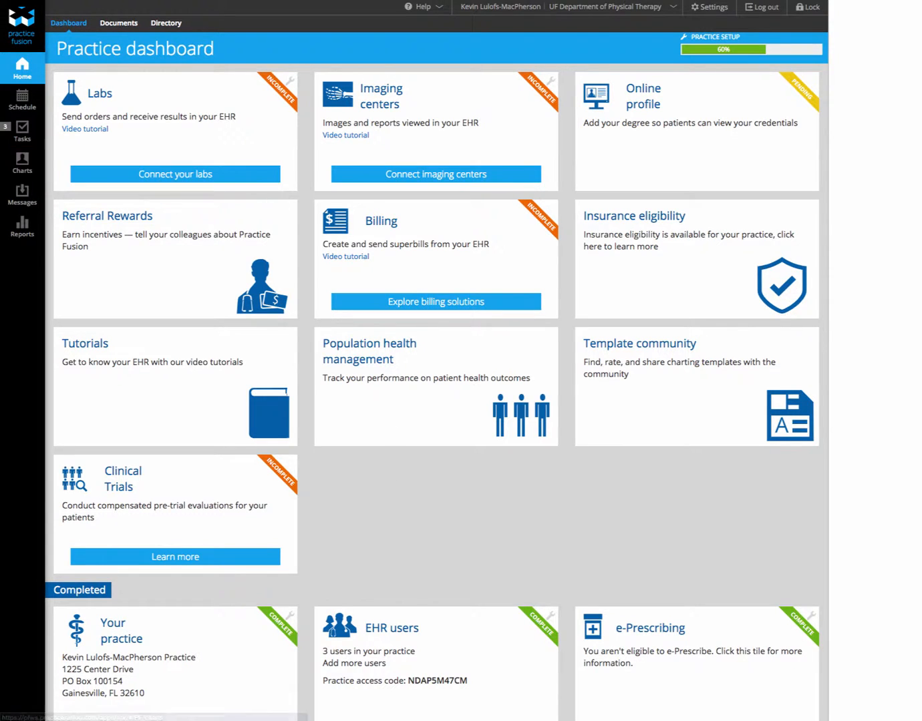
Step: Clear the date-of-birth search filter from the patient charts list and start a new patient record
click(16, 169)
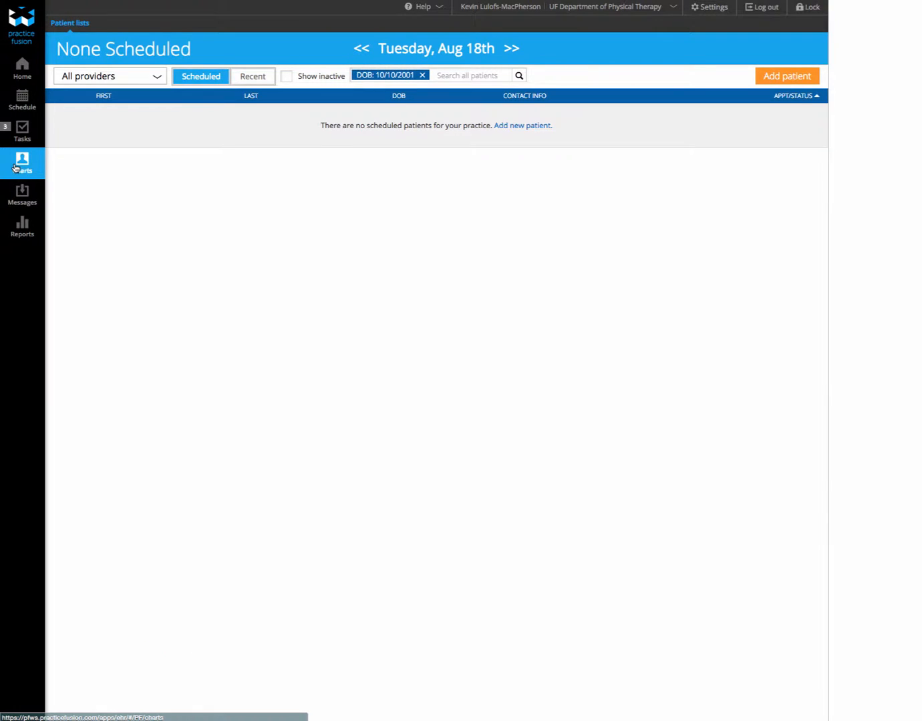
click(423, 76)
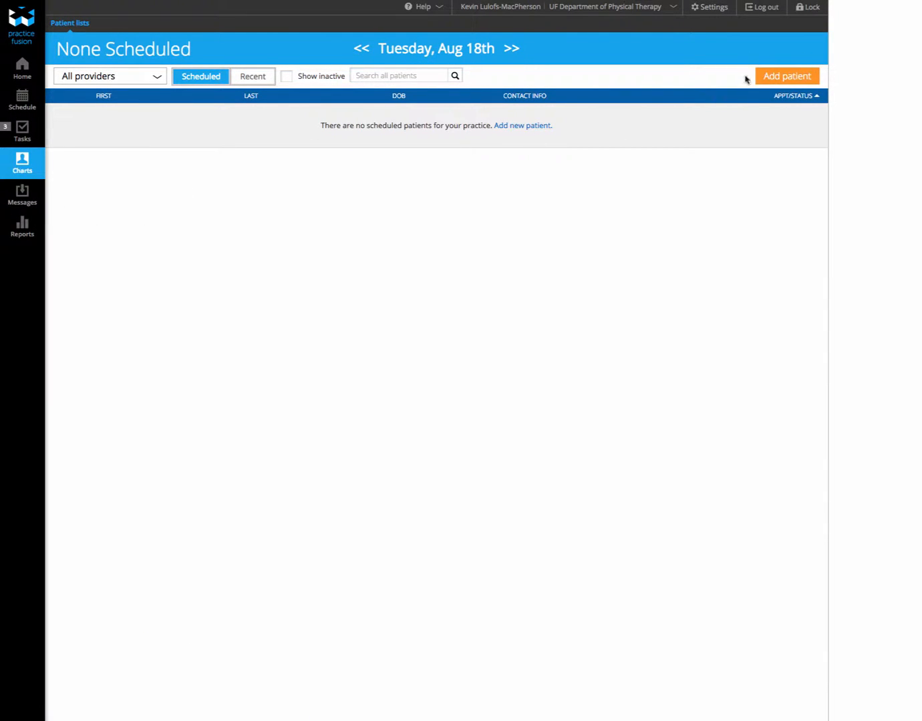
click(804, 76)
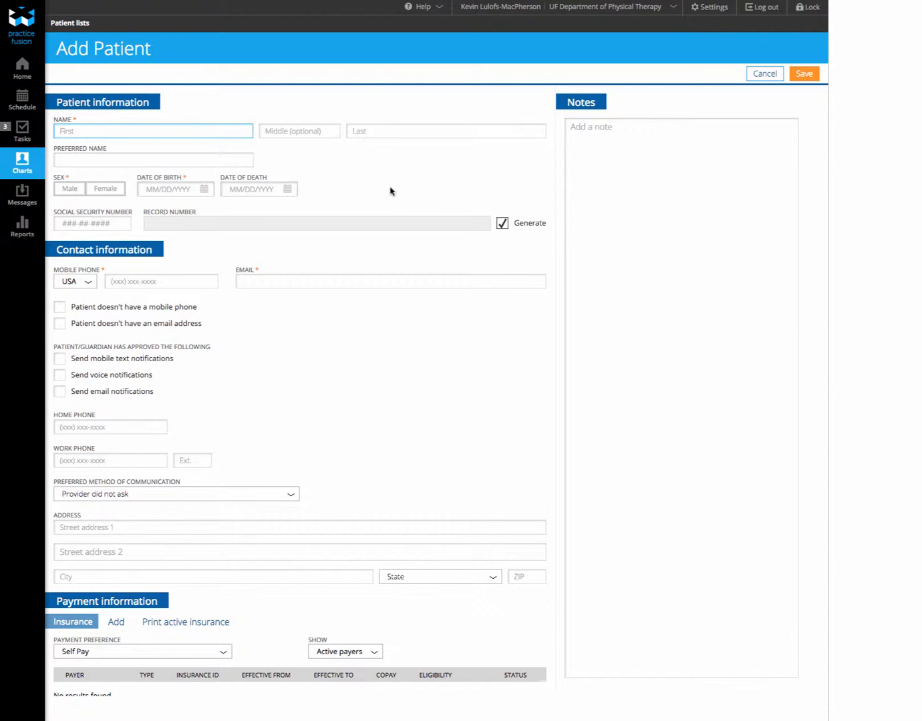
Step: Enter the new patient's first and last name and set the sex to Male
text(B)
click(395, 132)
text(Test)
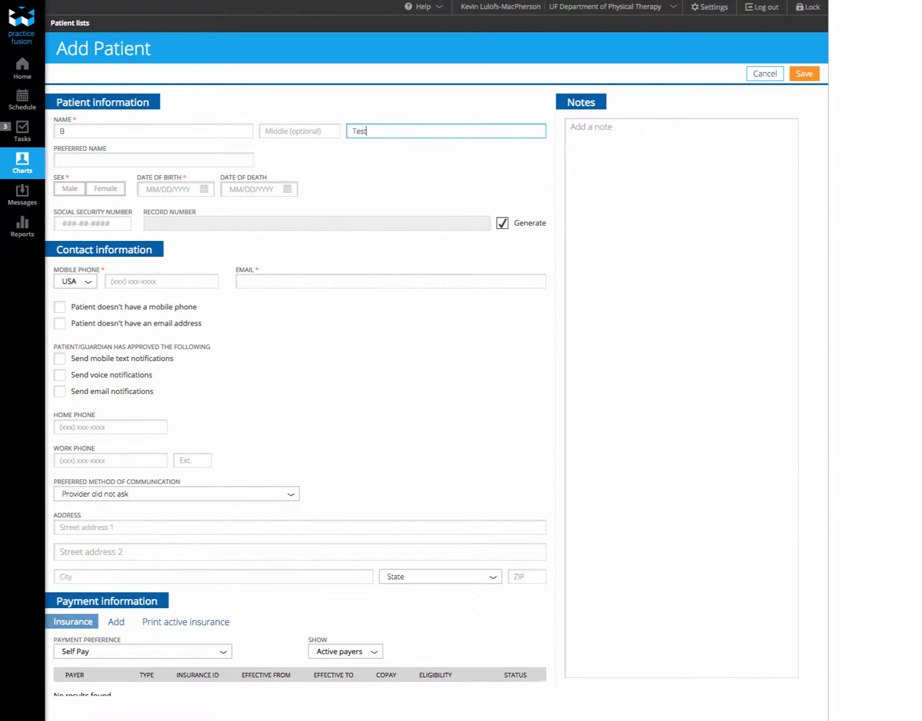
click(80, 193)
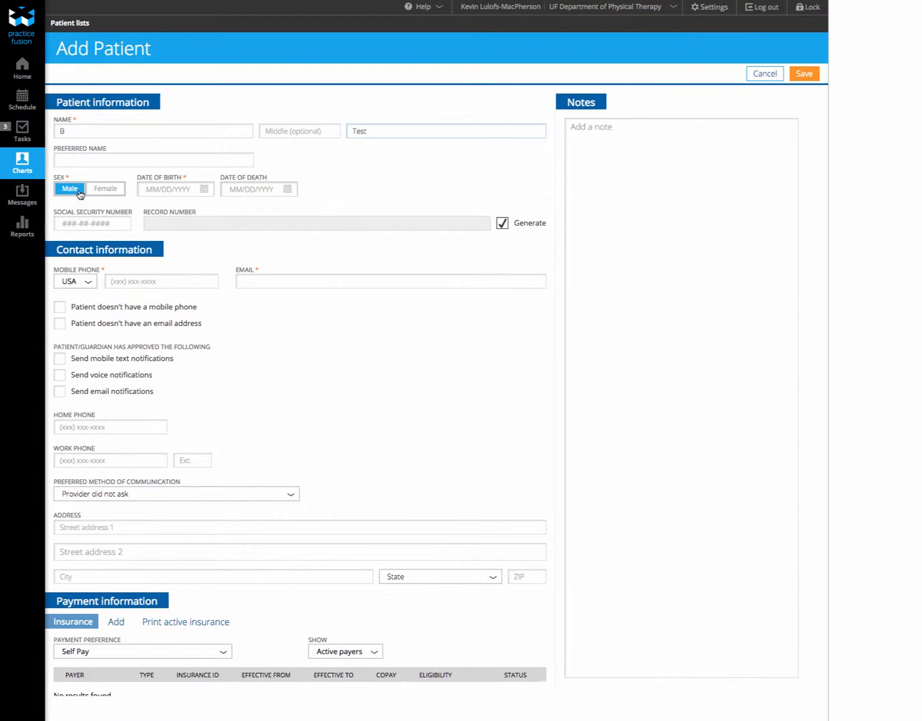
Step: Enter the patient's date of birth and mark the patient as having neither a mobile phone nor an email address
click(165, 189)
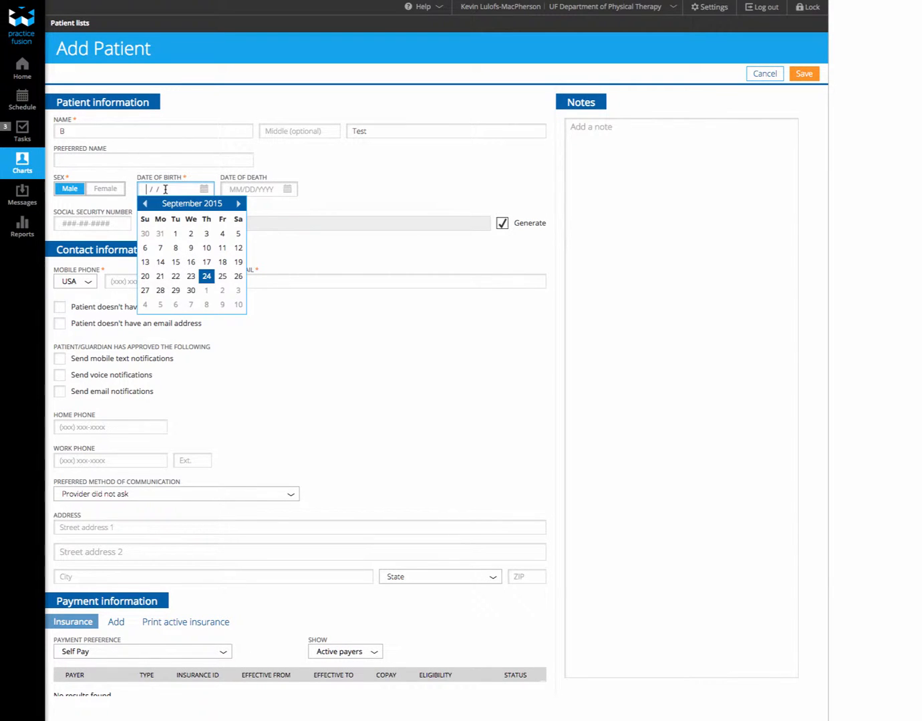
key(Left)
click(134, 188)
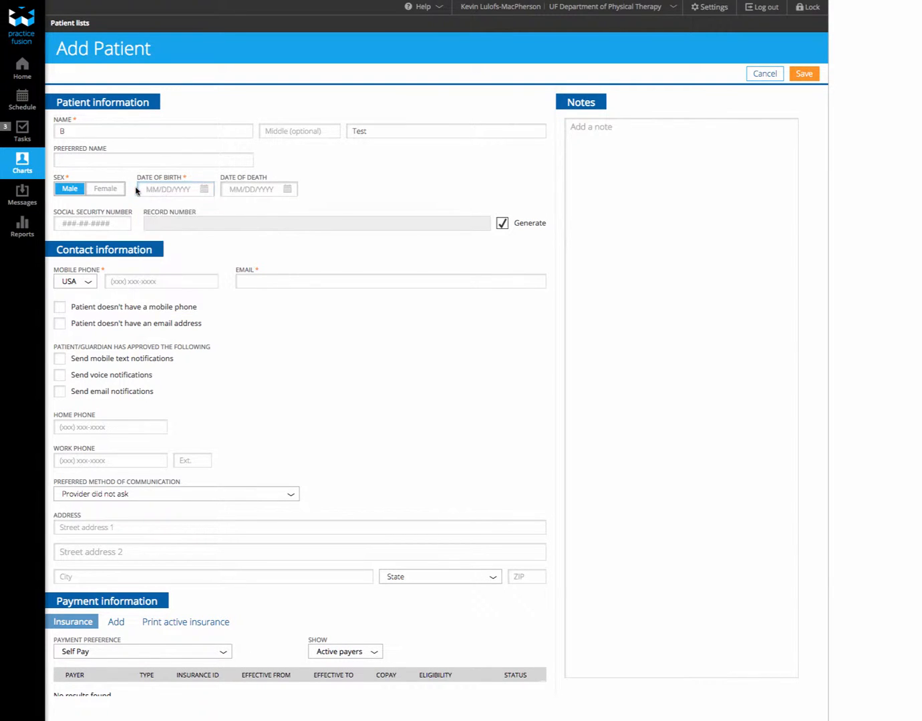
click(146, 189)
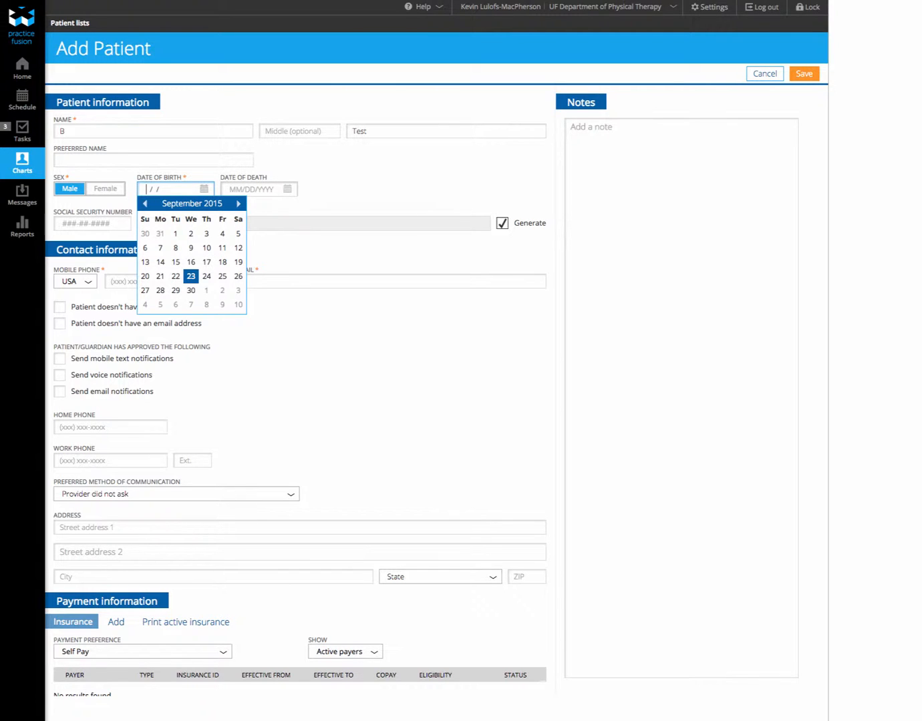
text(01/01)
key(Tab)
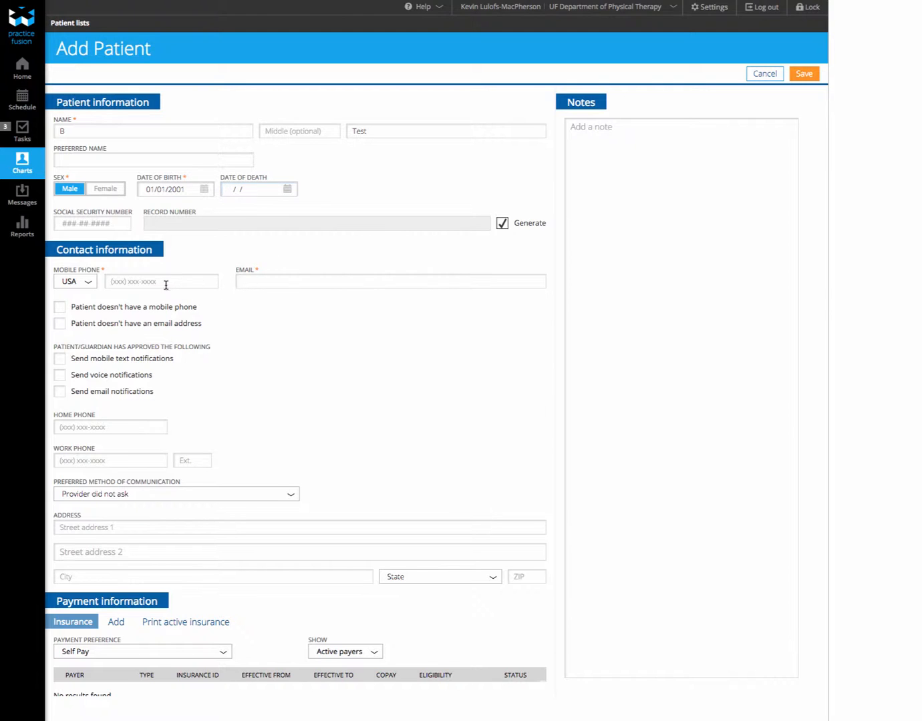
click(60, 308)
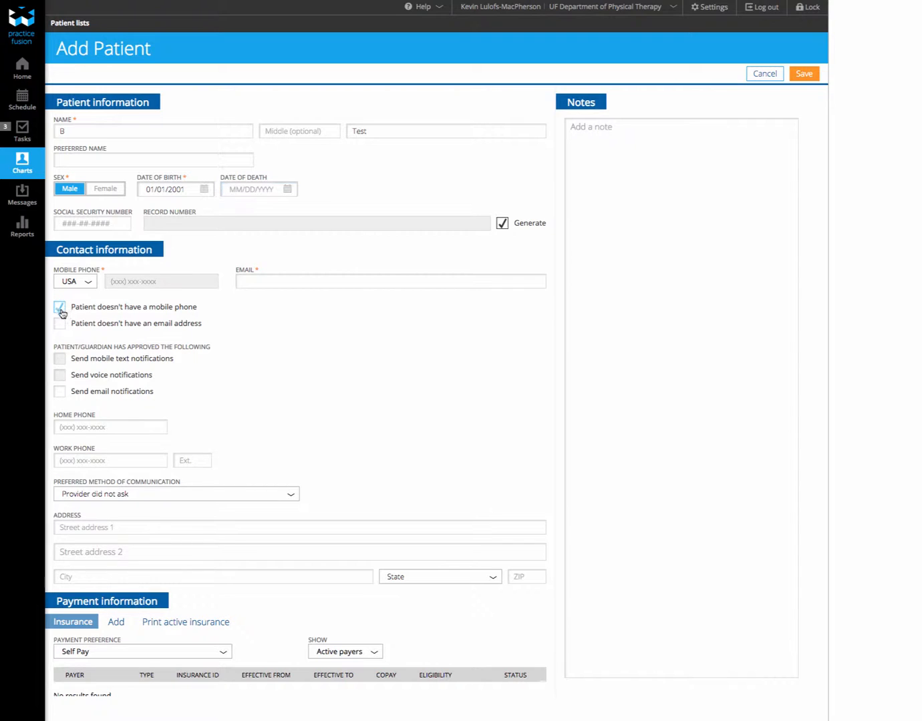
click(60, 323)
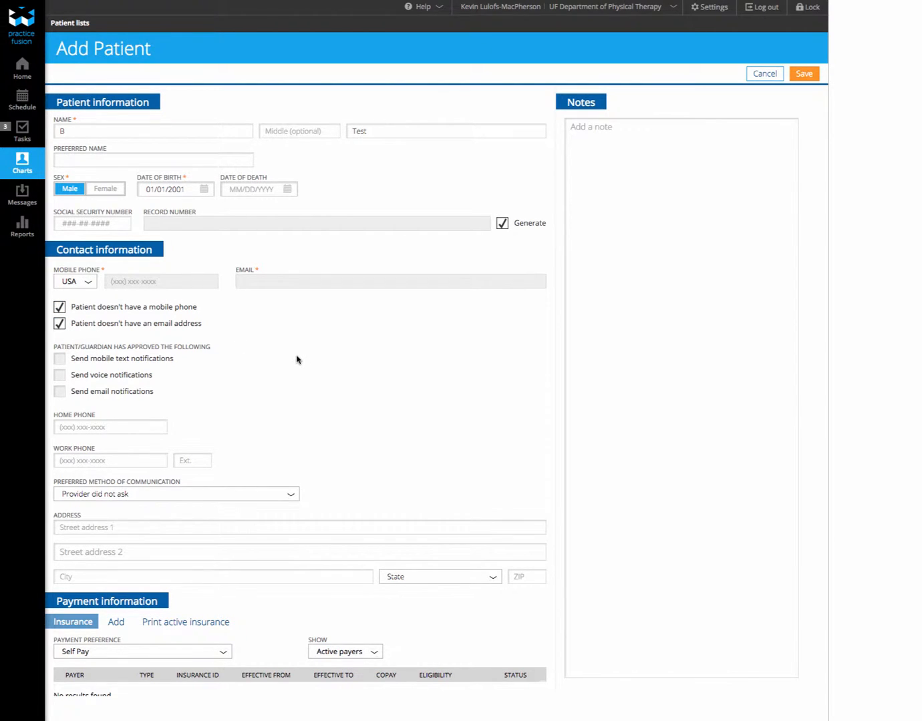
Step: Review the optional contact, payment, guarantor, demographics and care team sections of the new patient form
scroll(298, 359, down, 3)
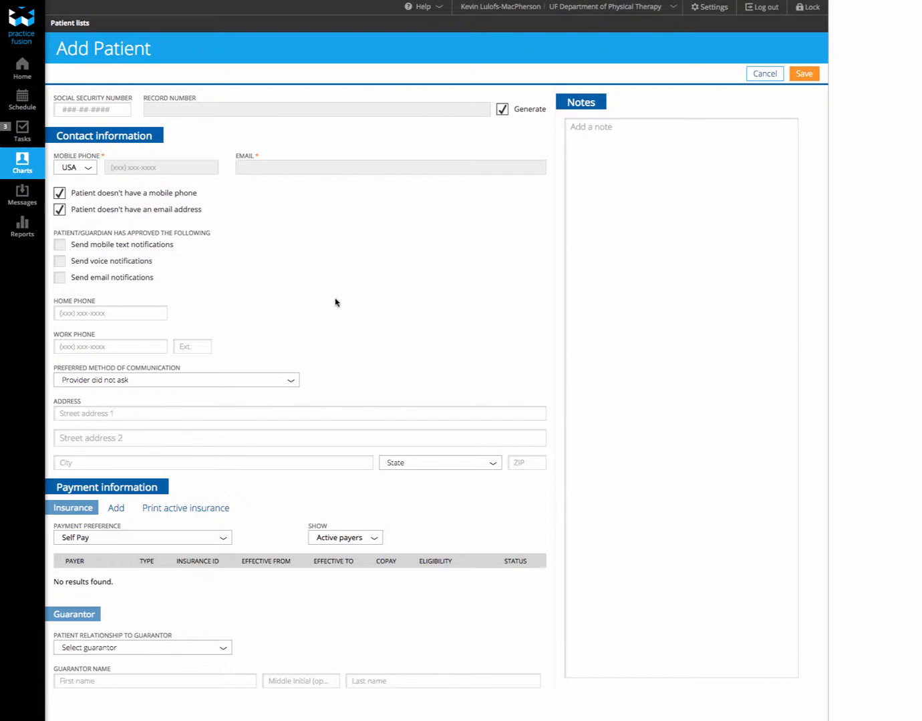
scroll(327, 332, down, 1)
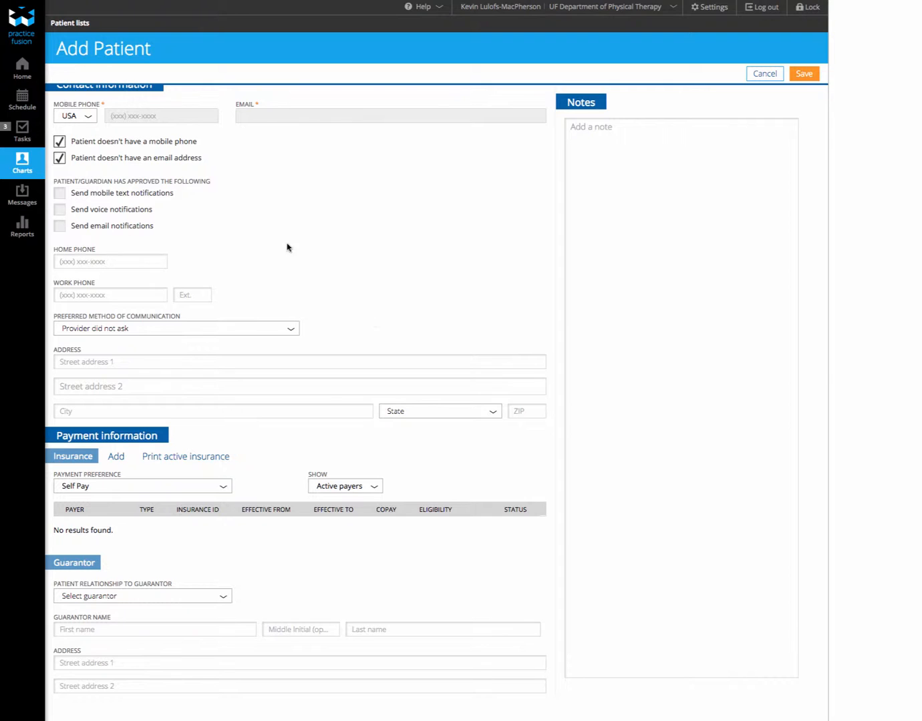
scroll(356, 460, down, 2)
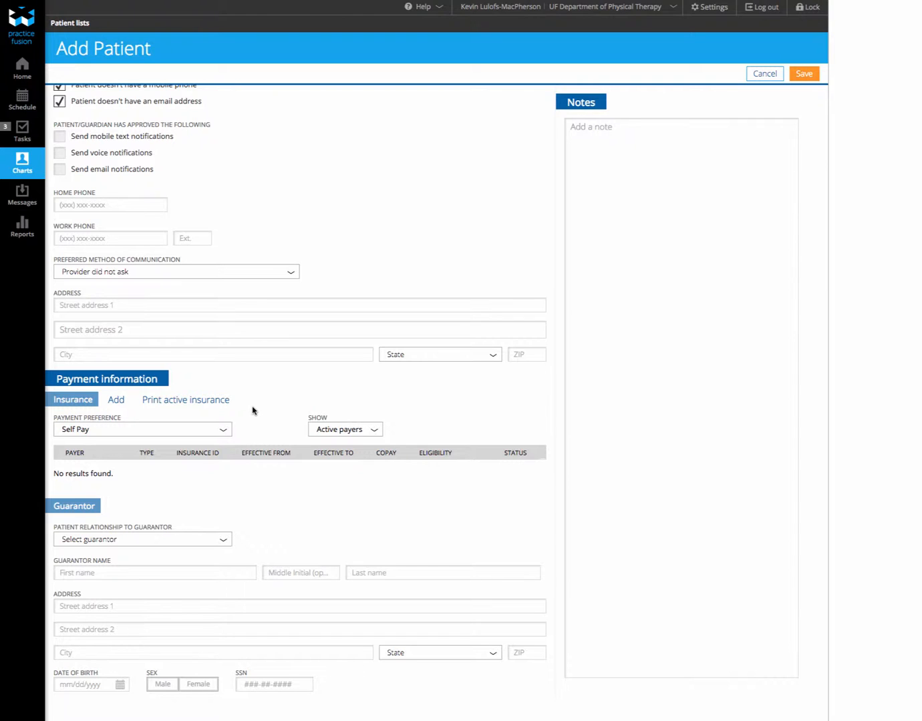
scroll(267, 413, down, 1)
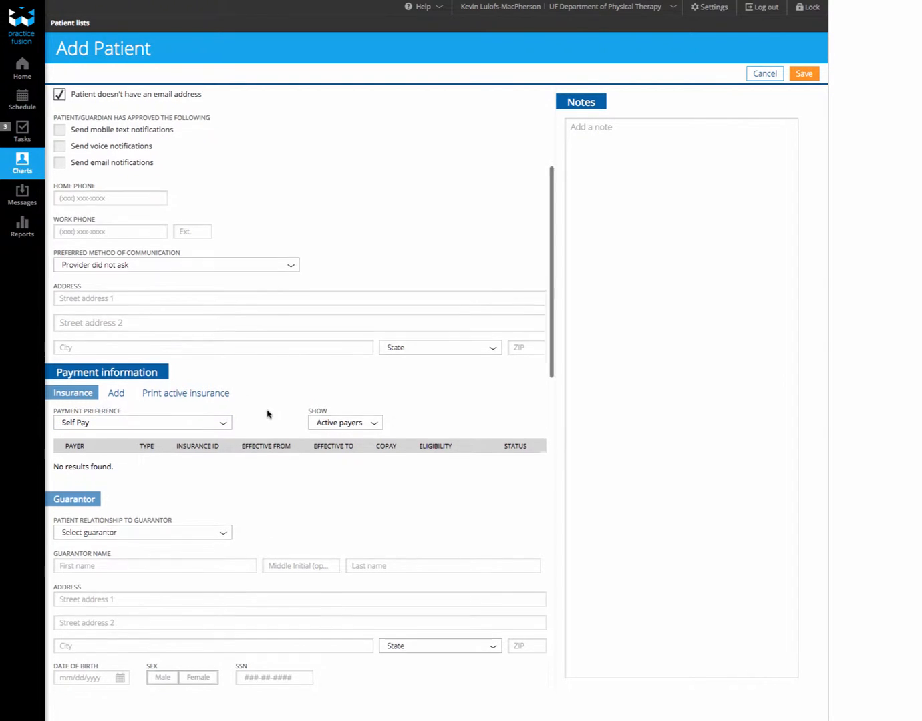
scroll(268, 413, down, 3)
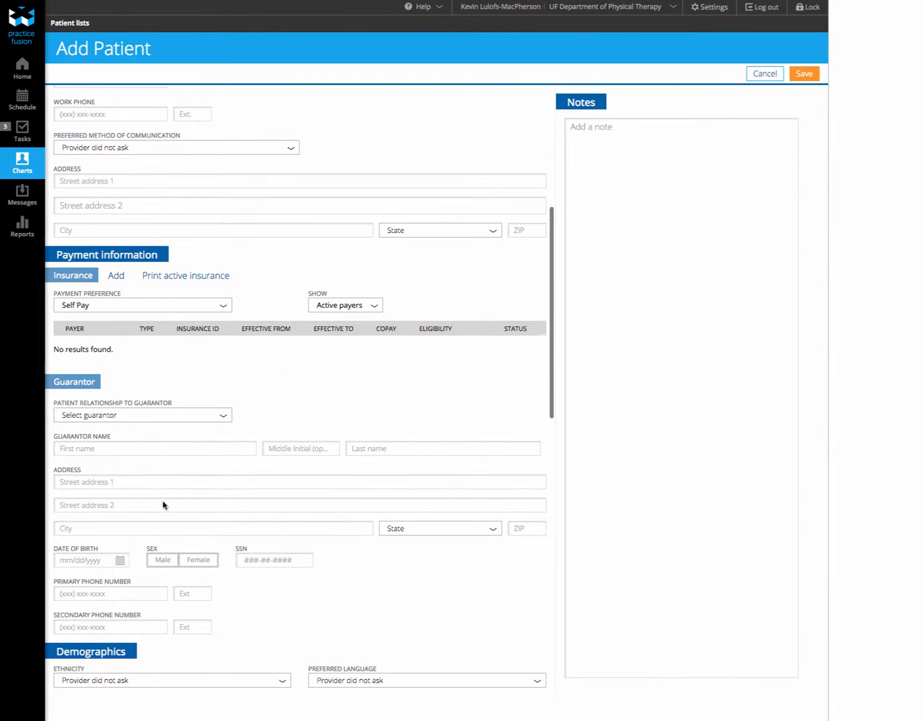
scroll(396, 600, down, 1)
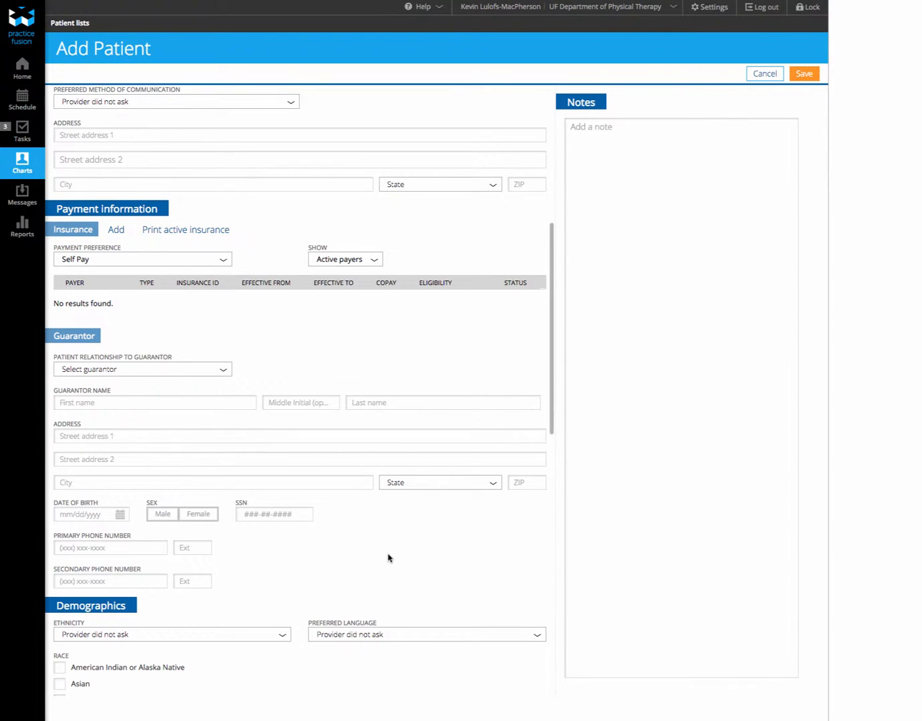
scroll(383, 551, down, 1)
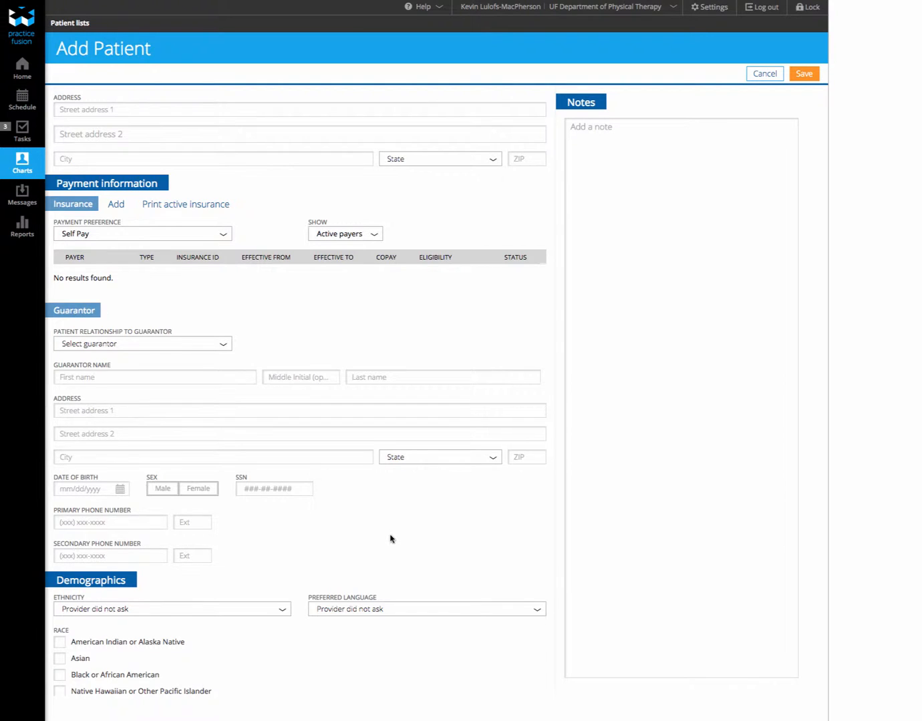
scroll(391, 539, down, 3)
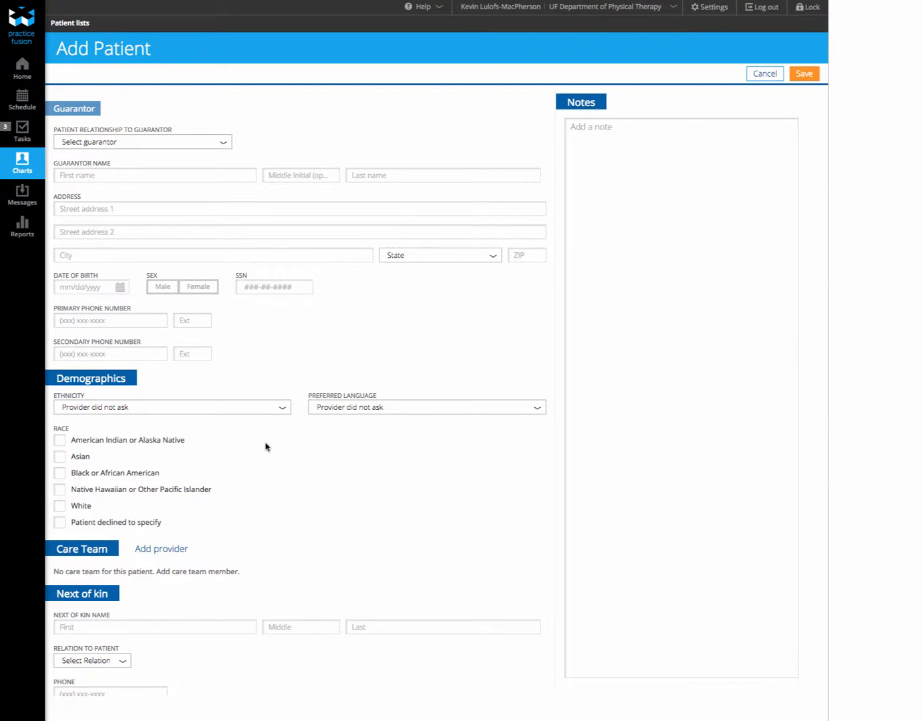
scroll(265, 447, down, 3)
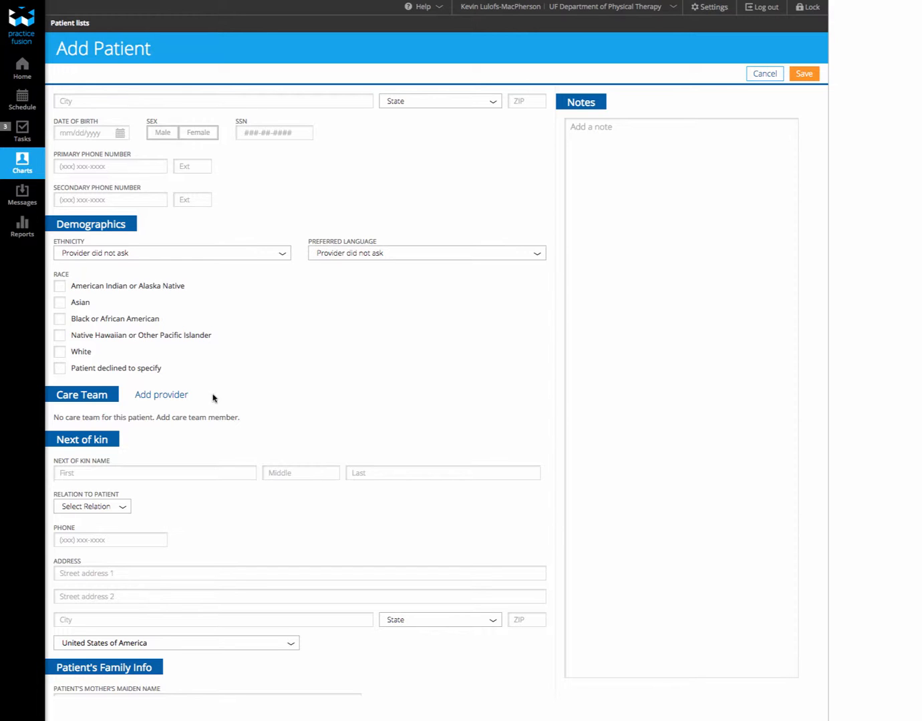
click(161, 396)
text(kev)
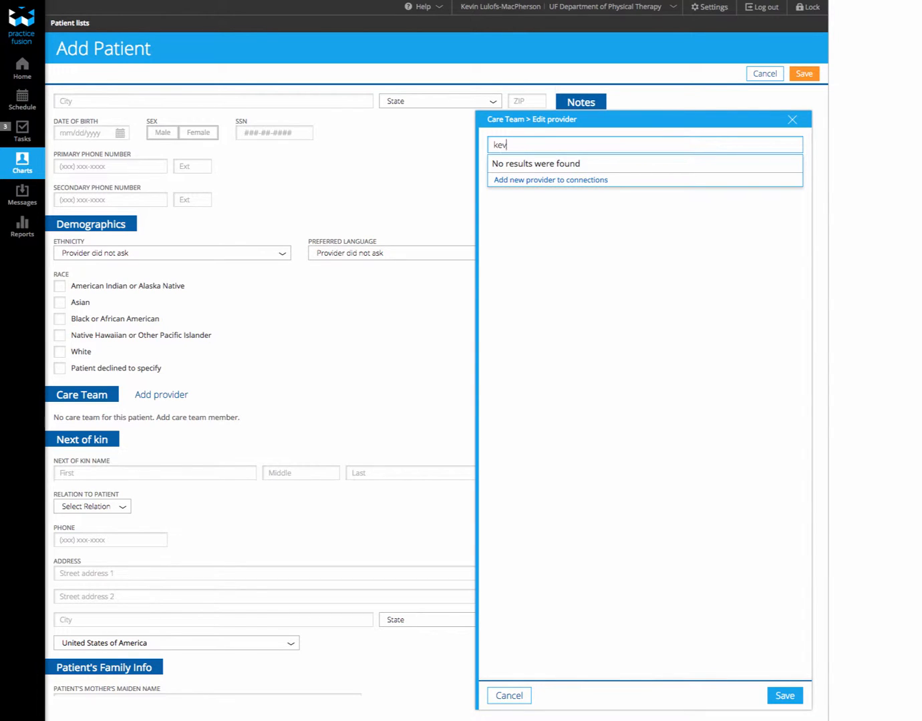
key(BackSpace)
key(BackSpace)
key(BackSpace)
text(te)
click(573, 180)
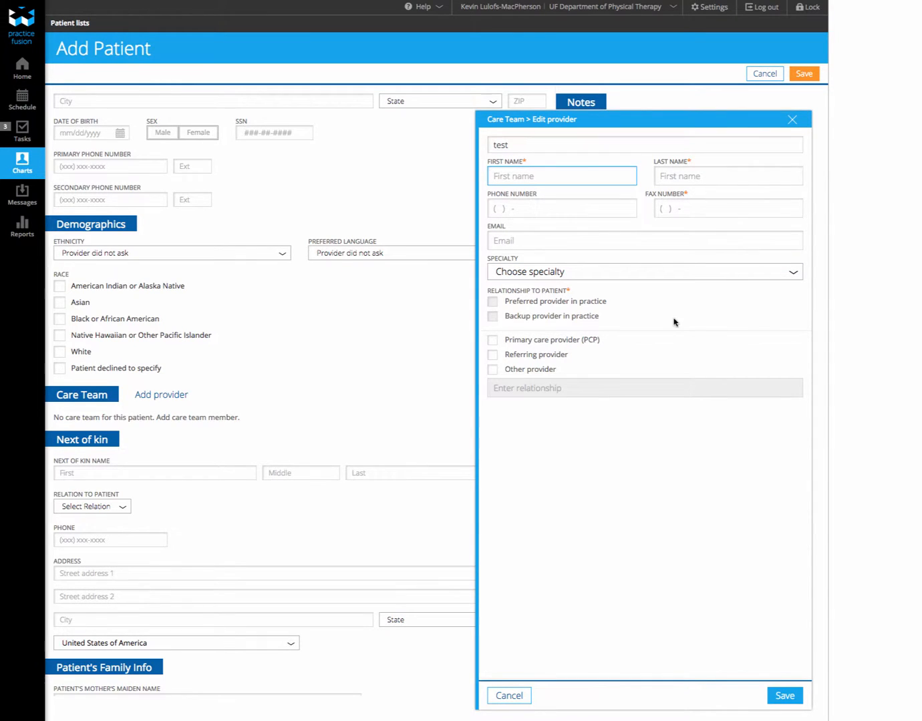
click(794, 121)
click(509, 696)
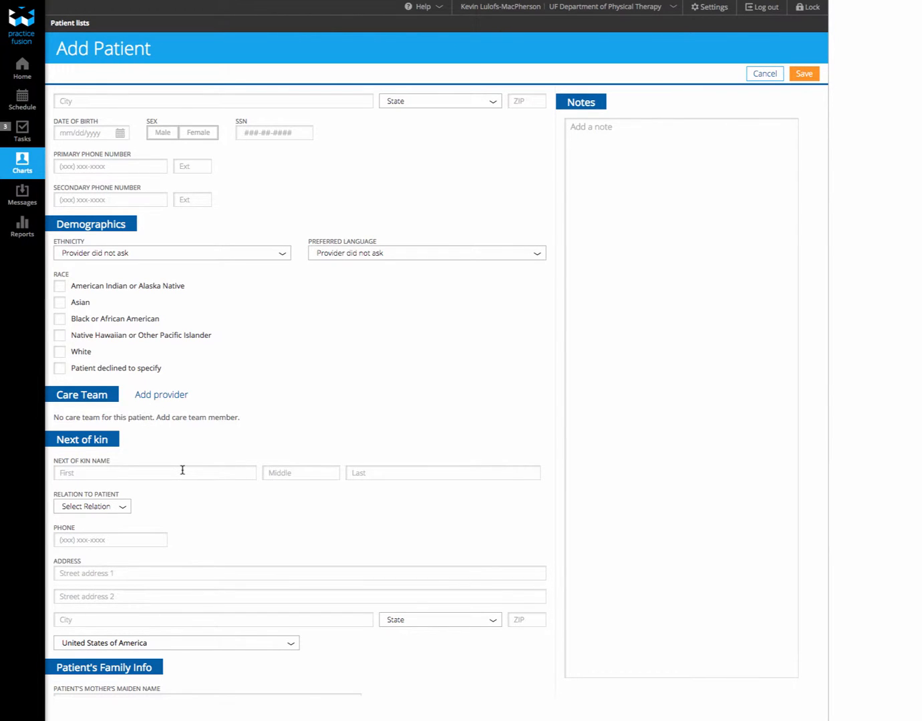
Step: Examine the next of kin, family info, prescriptions and patient settings sections through the end of the form
scroll(182, 470, down, 1)
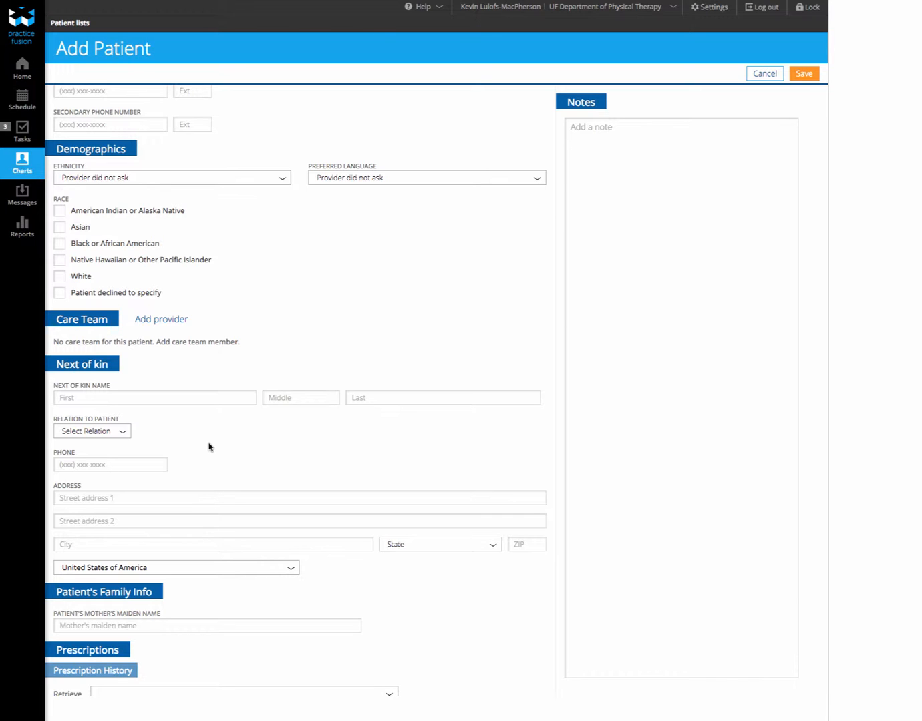
scroll(233, 438, down, 1)
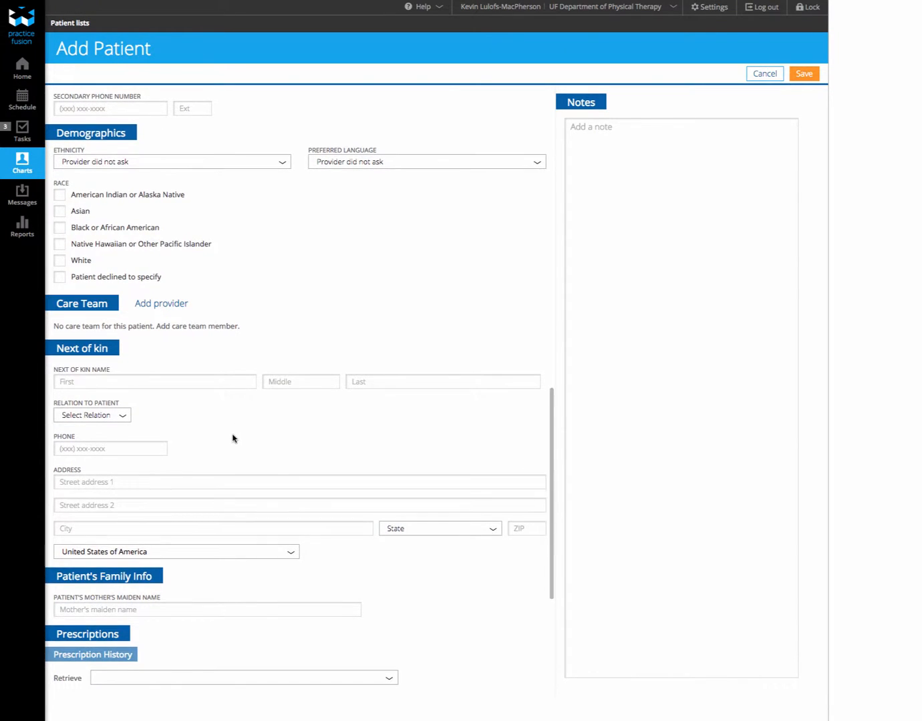
scroll(284, 424, down, 2)
scroll(411, 506, down, 2)
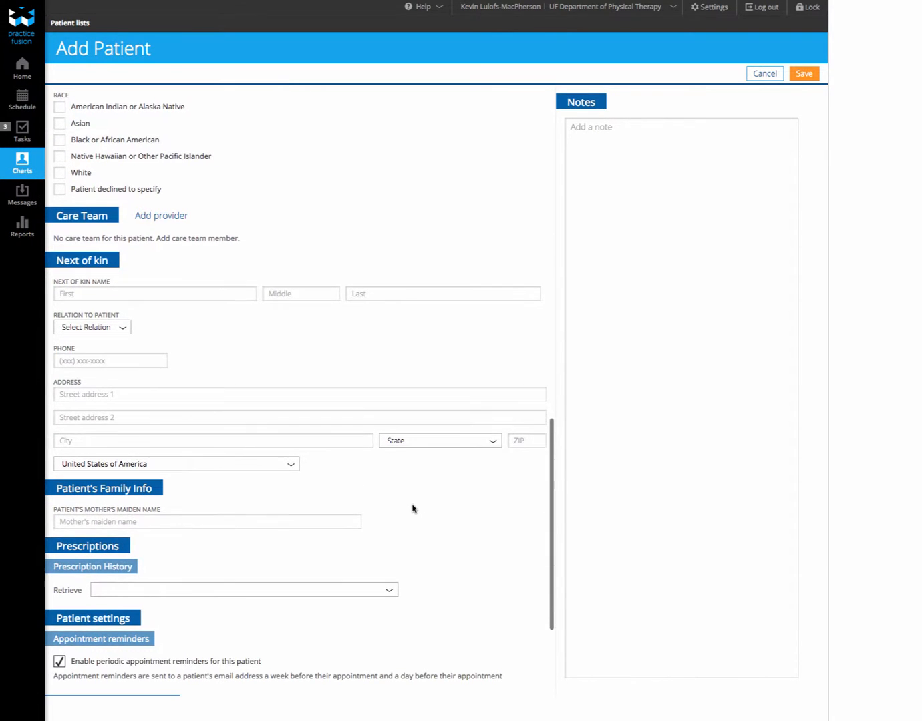
scroll(471, 499, down, 3)
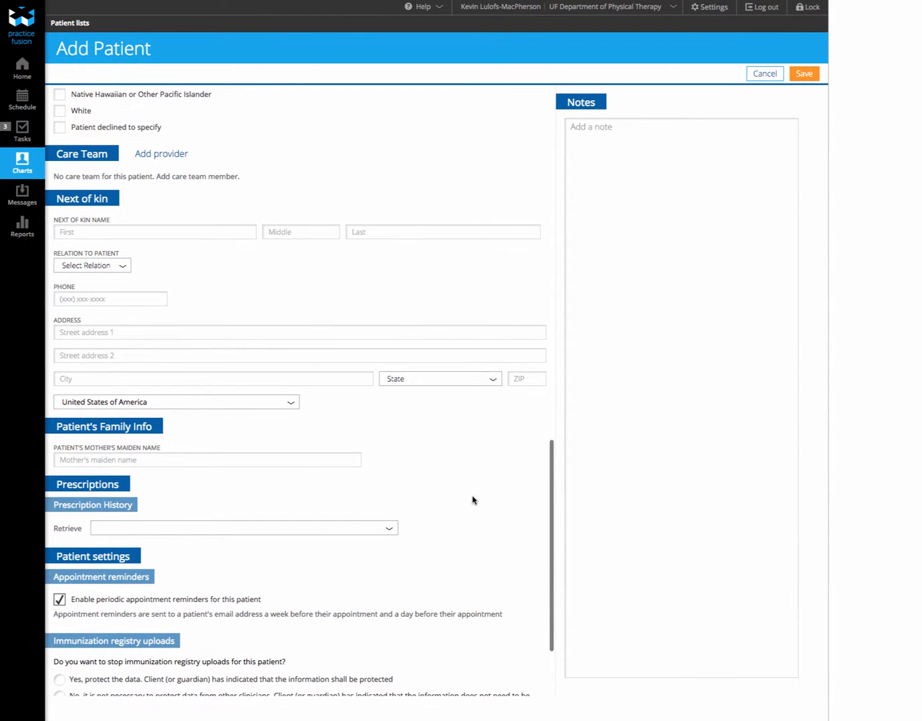
scroll(473, 500, down, 3)
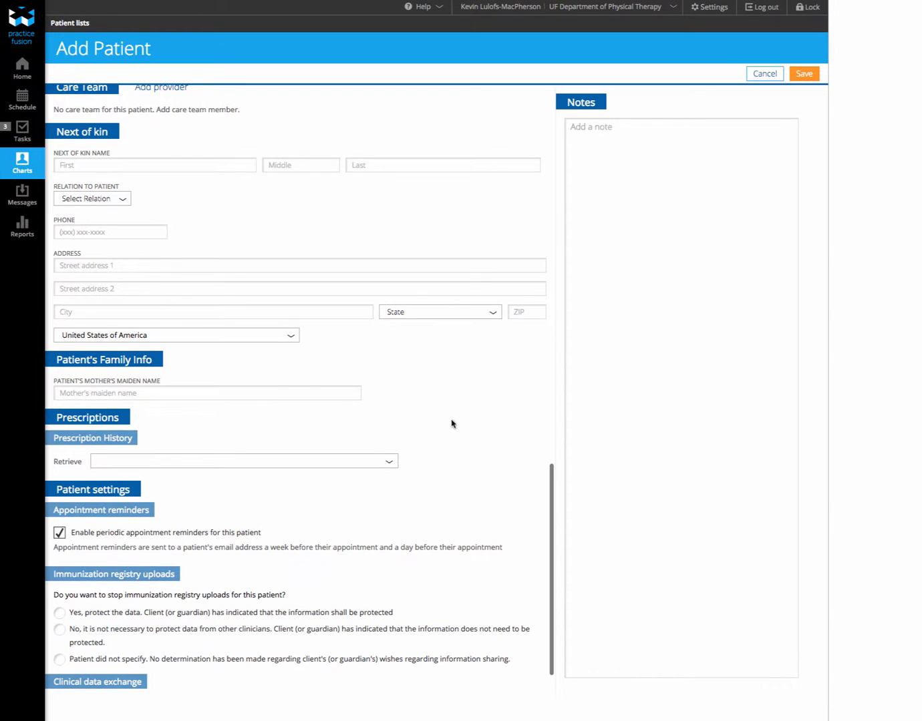
scroll(502, 428, down, 3)
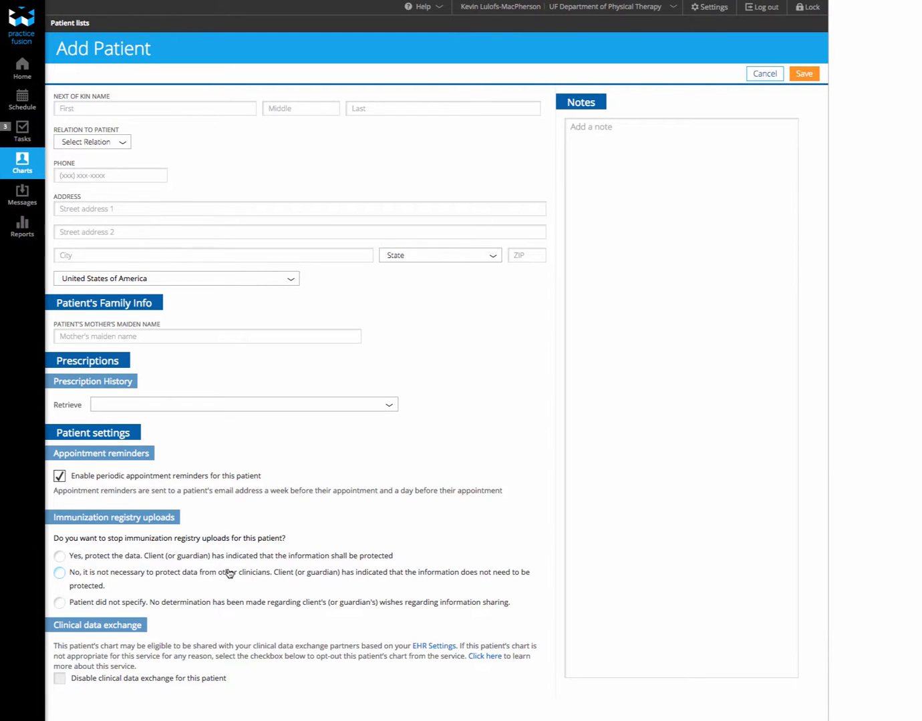
Step: Save the new patient record and create a new SOAP encounter in the patient's chart
scroll(229, 573, up, 1)
scroll(229, 573, up, 15)
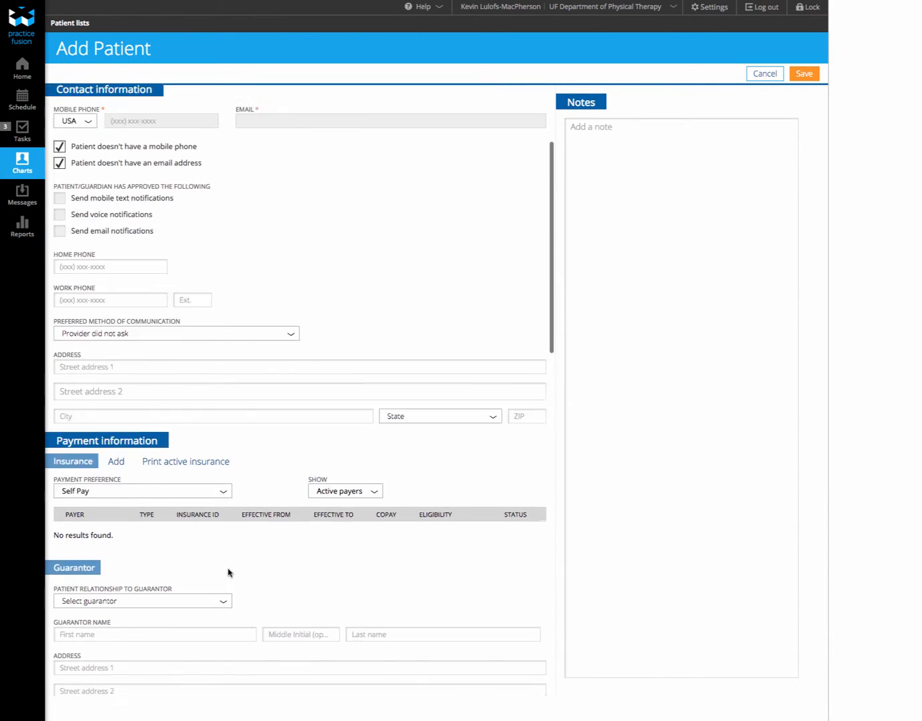
scroll(230, 573, up, 1)
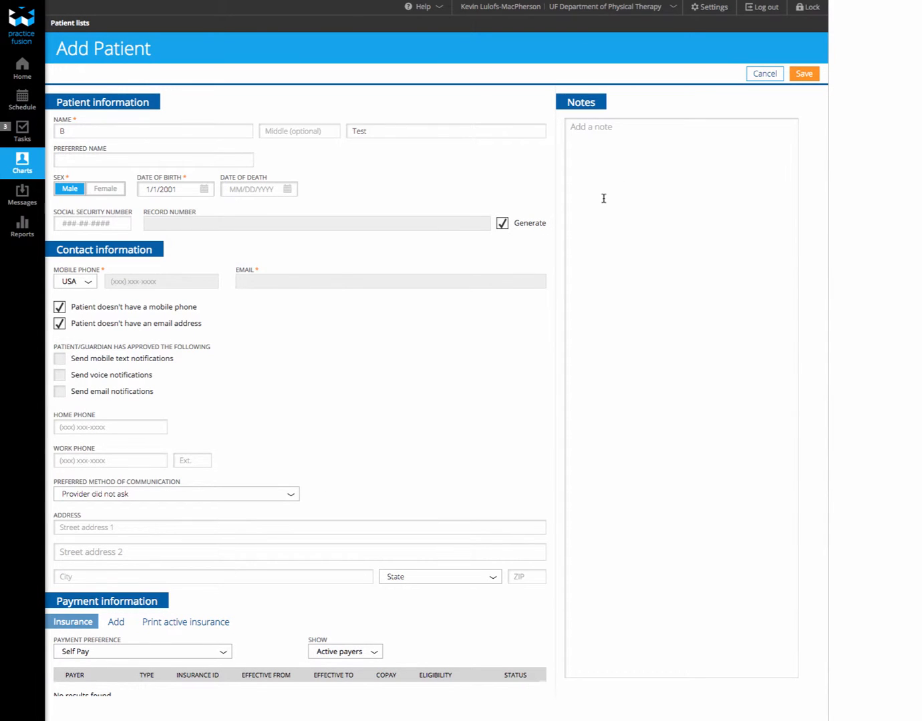
click(804, 74)
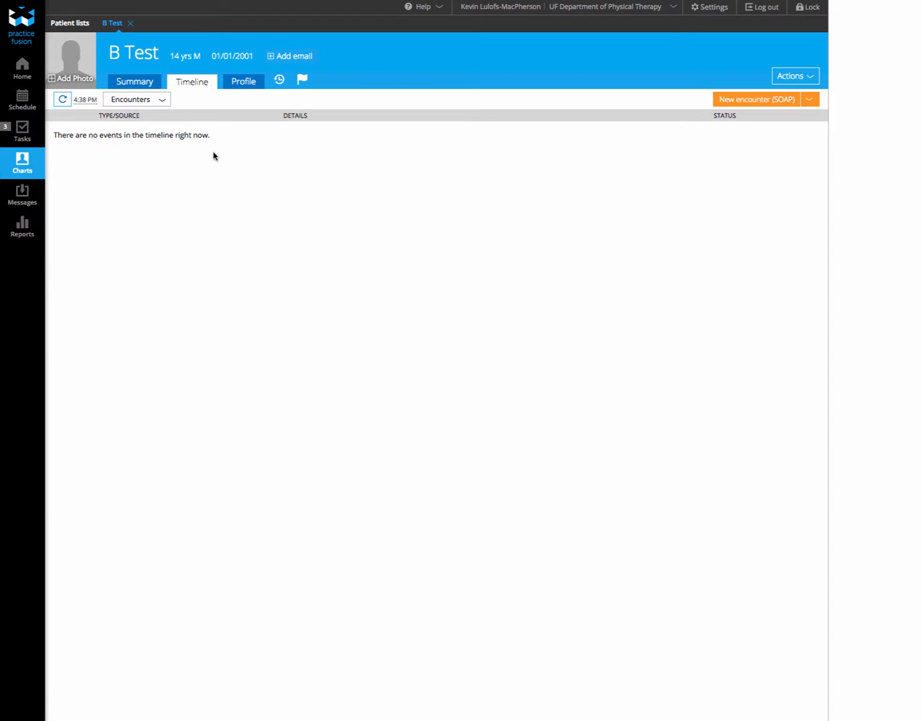
click(757, 99)
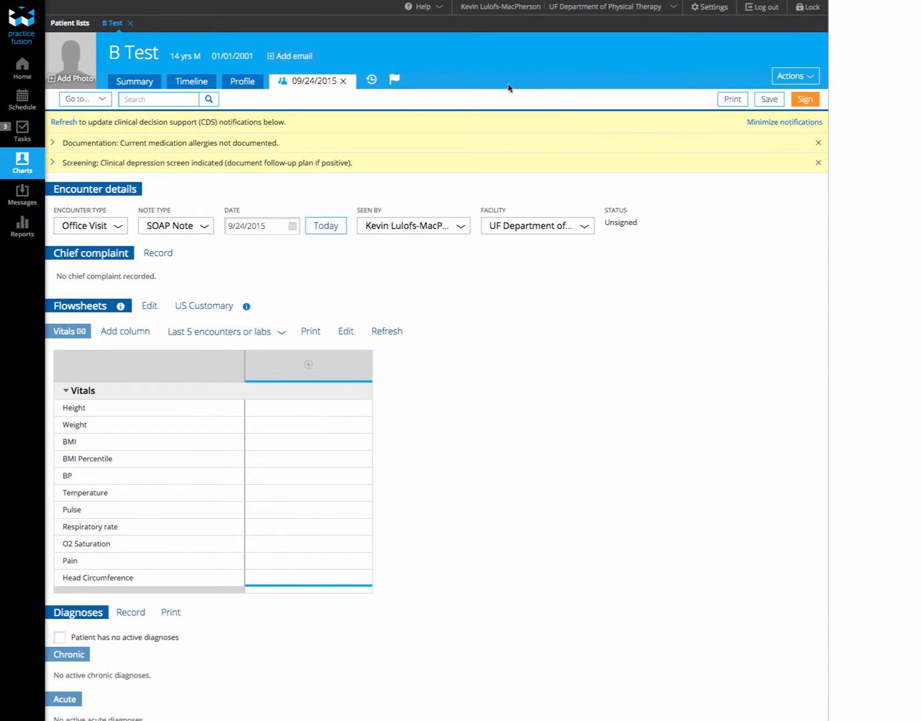
Step: Close the SOAP encounter and review the patient's profile from patient information through prescriptions, returning to the chart summary
click(343, 81)
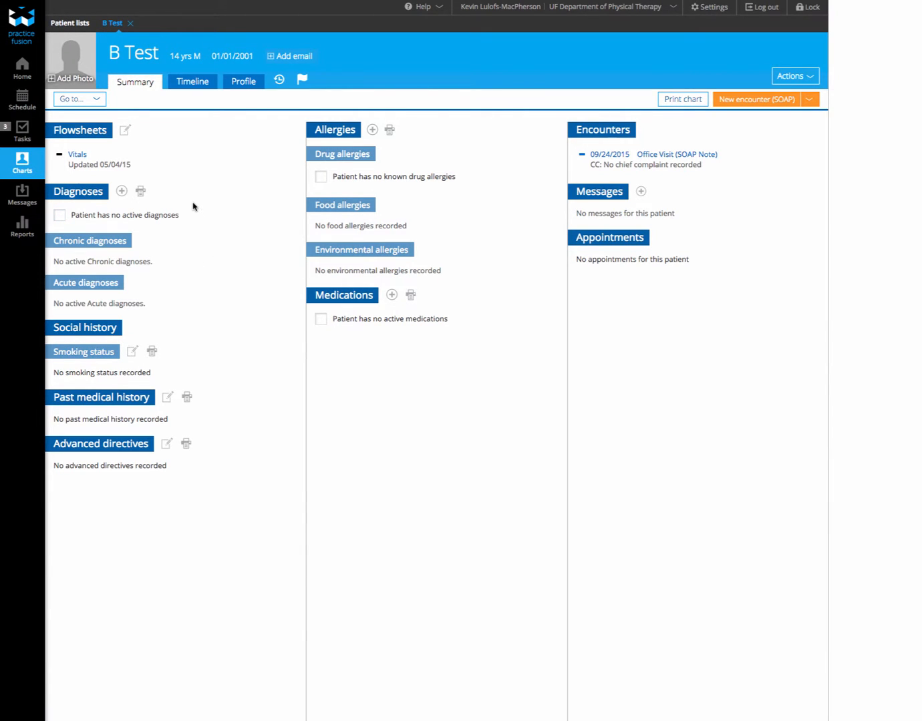
click(242, 82)
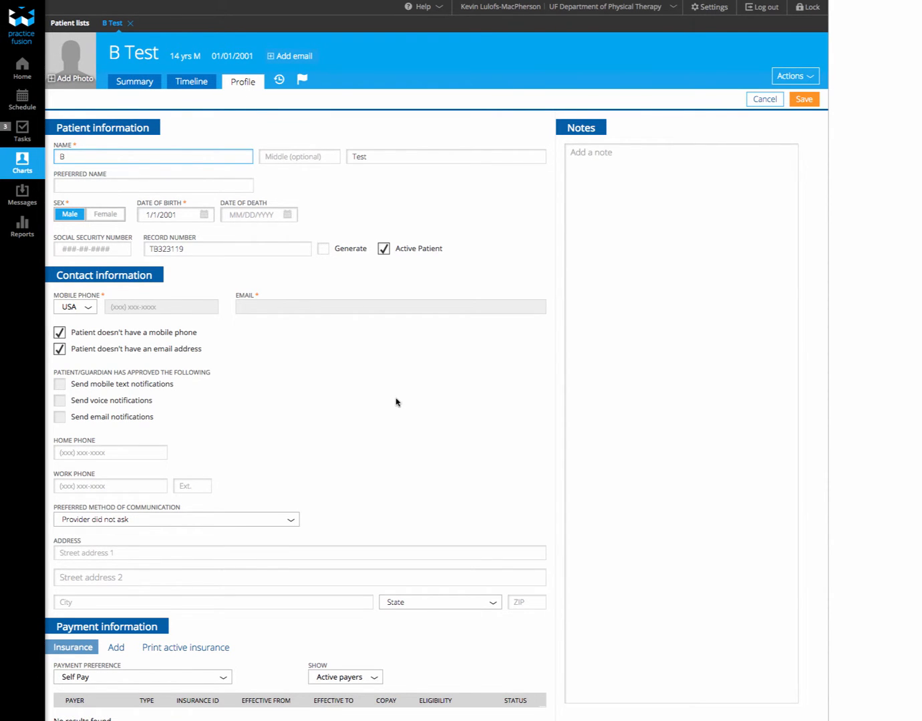
scroll(238, 531, down, 9)
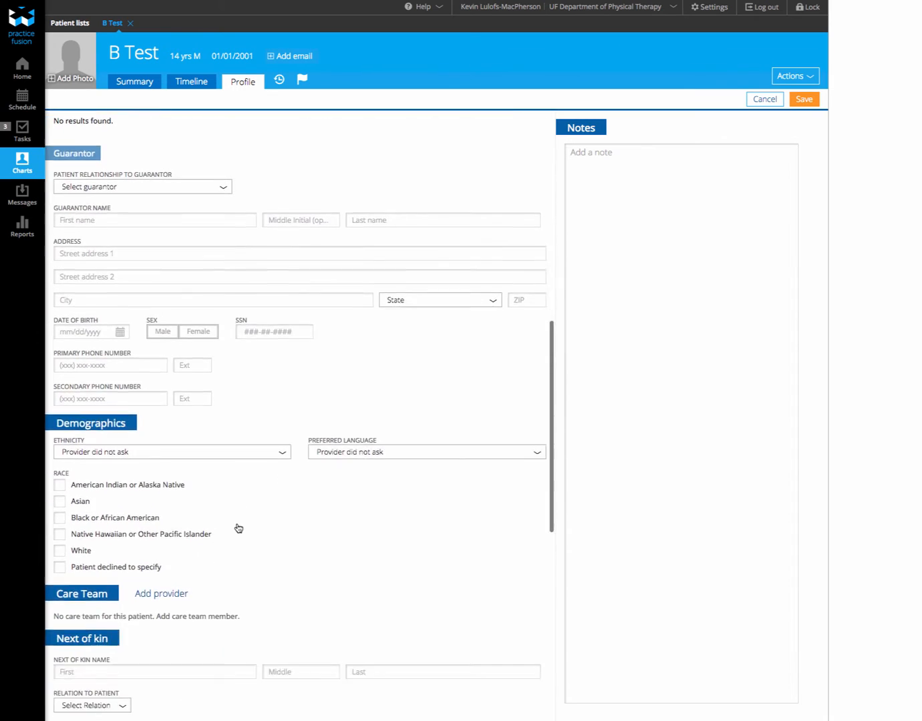
scroll(238, 529, down, 7)
scroll(238, 528, up, 3)
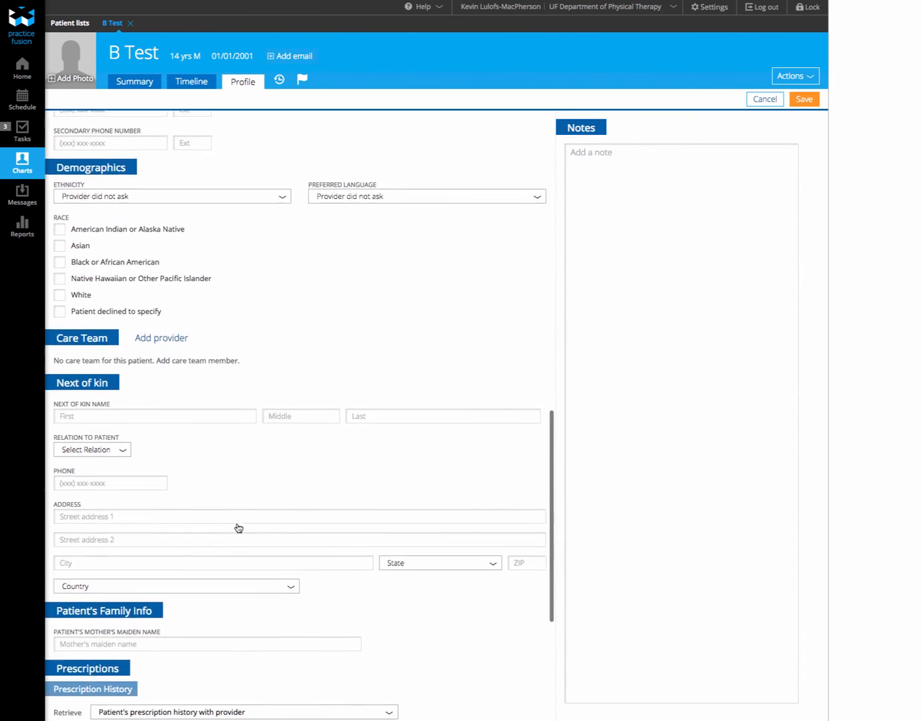
scroll(238, 528, up, 13)
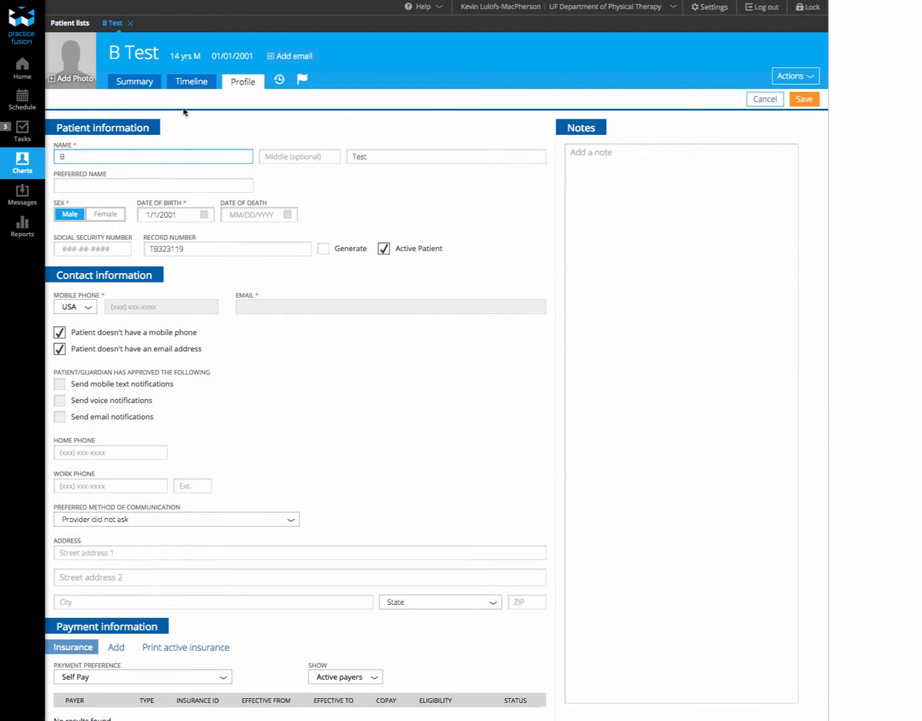
click(141, 85)
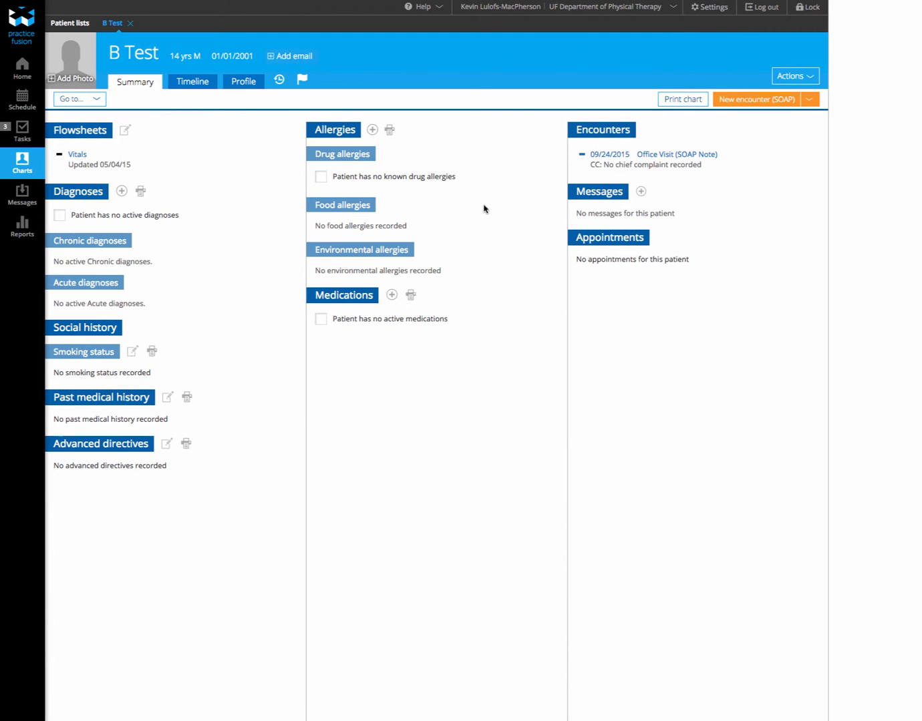
Step: Create another SOAP encounter for the patient, review its sections from encounter details to referral, and close the note
click(759, 99)
scroll(374, 419, down, 15)
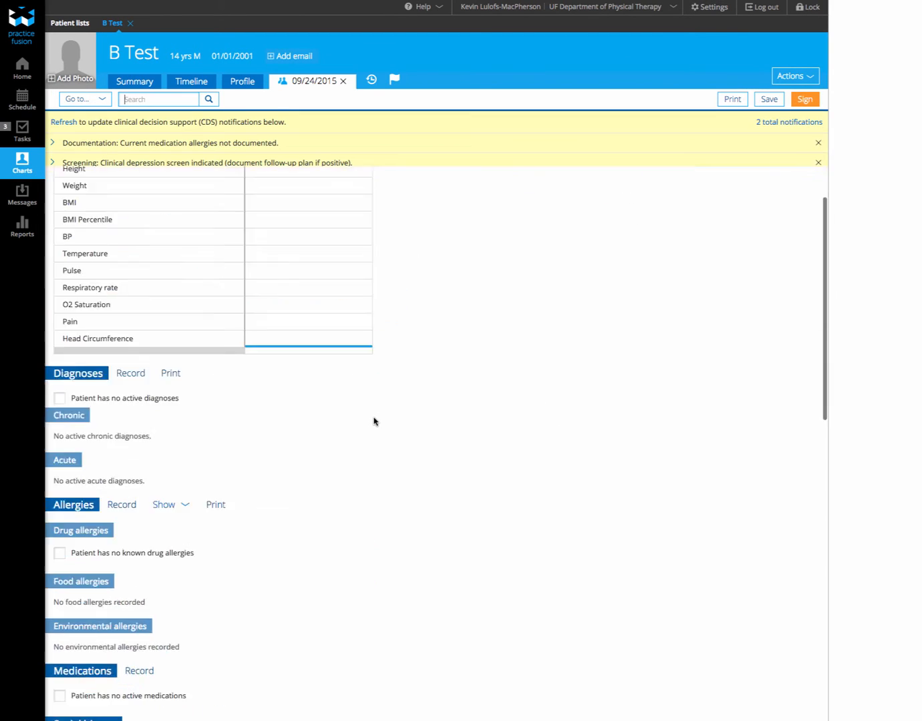
scroll(207, 538, up, 2)
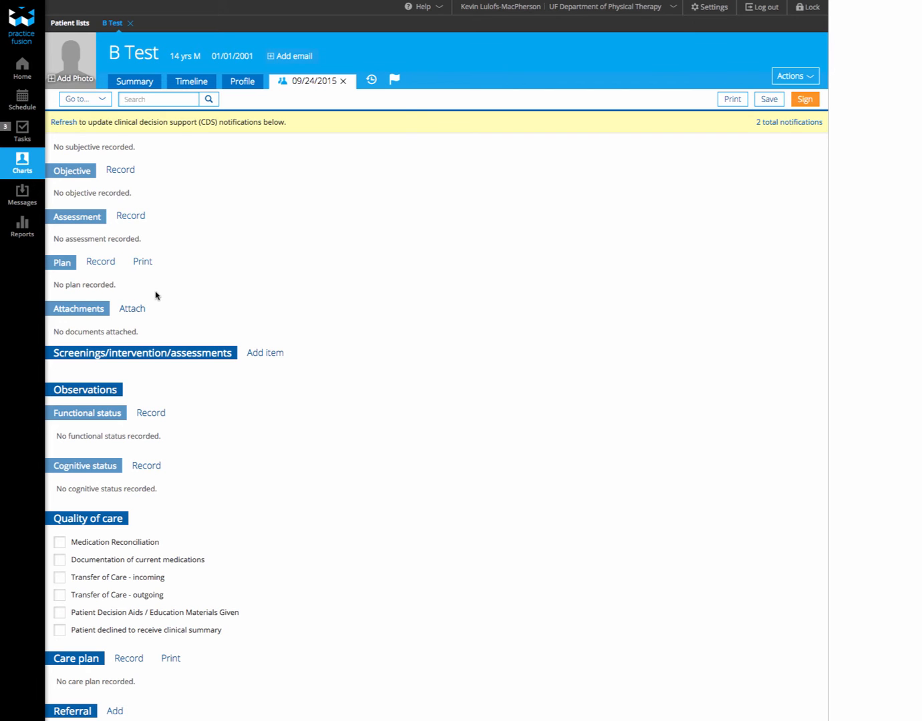
scroll(299, 284, up, 2)
scroll(298, 284, up, 10)
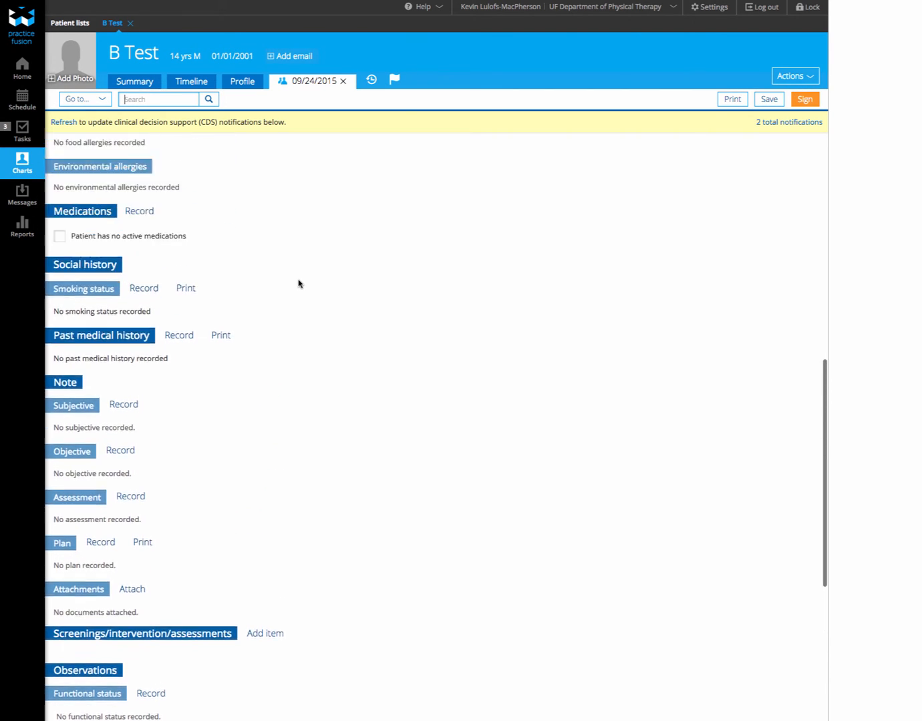
scroll(299, 282, up, 3)
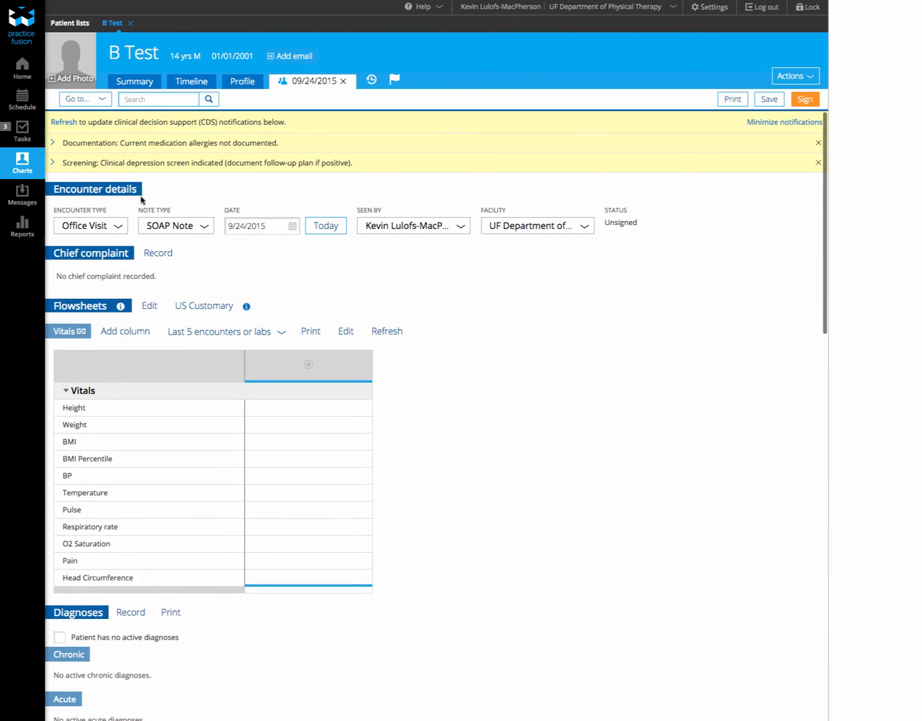
click(343, 81)
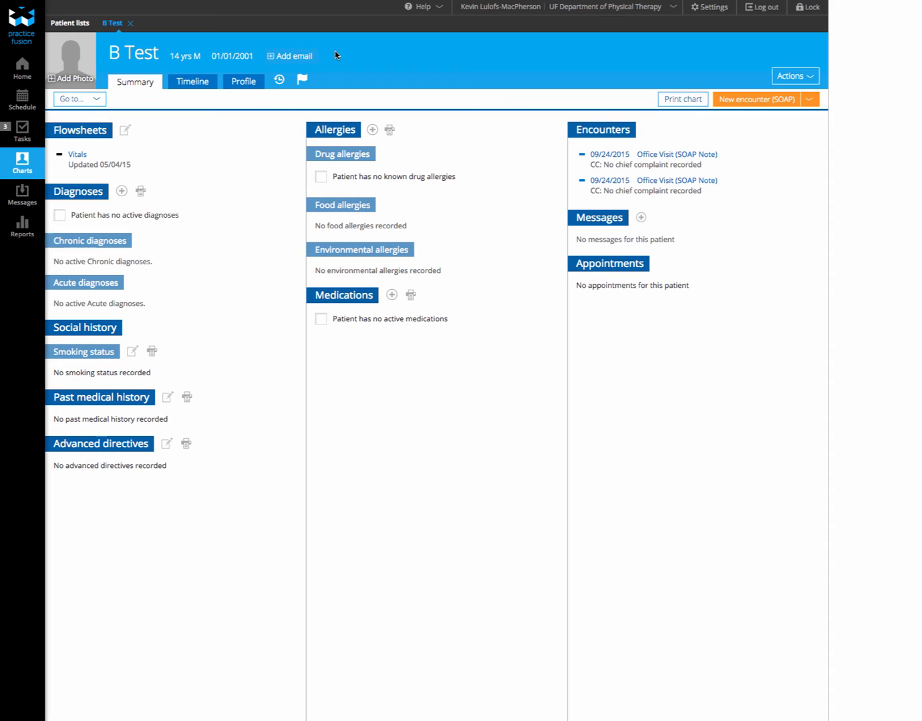
Step: Open the practice's pending documents list and view the file chooser for uploading a document without selecting a file
click(24, 69)
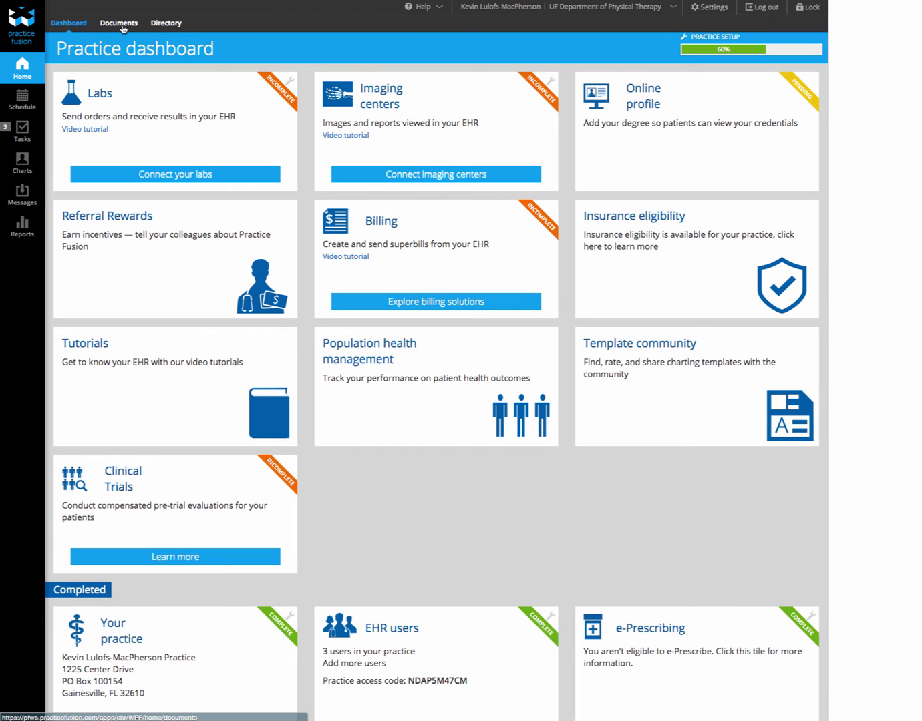
click(123, 29)
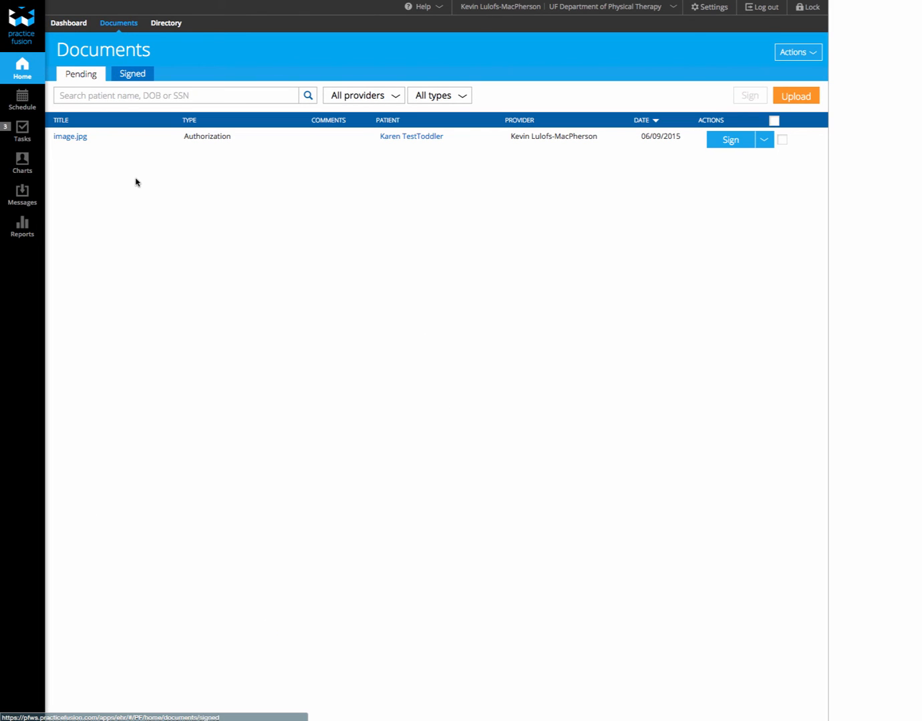
click(794, 97)
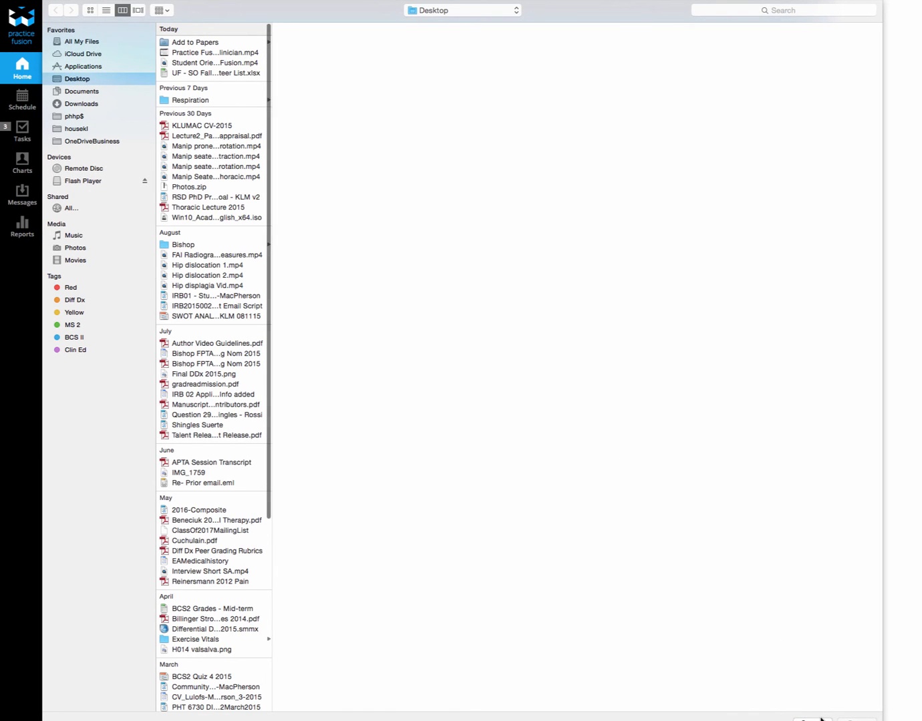
click(822, 719)
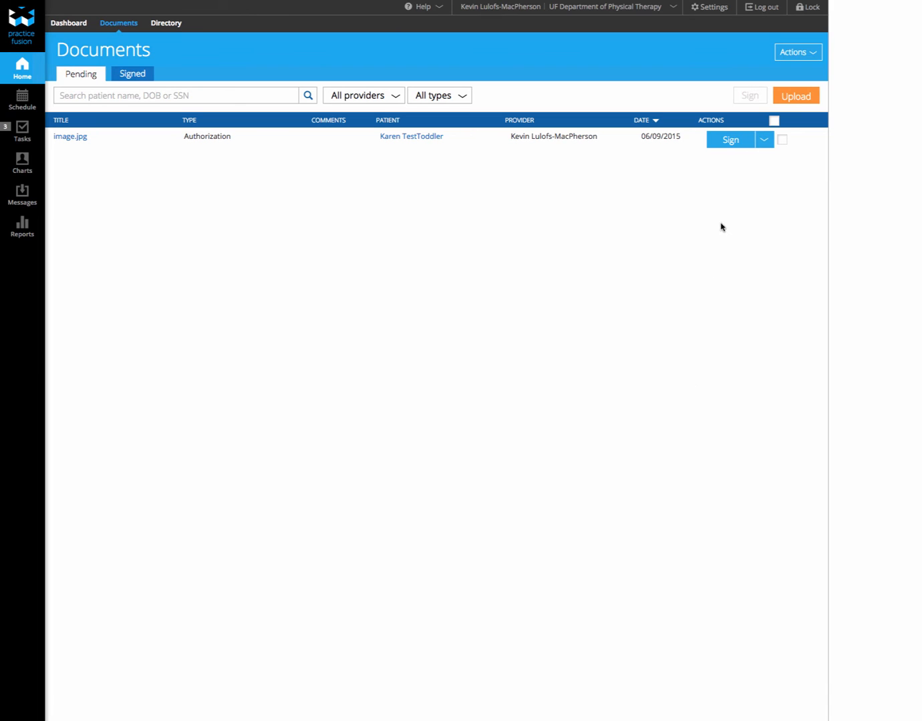